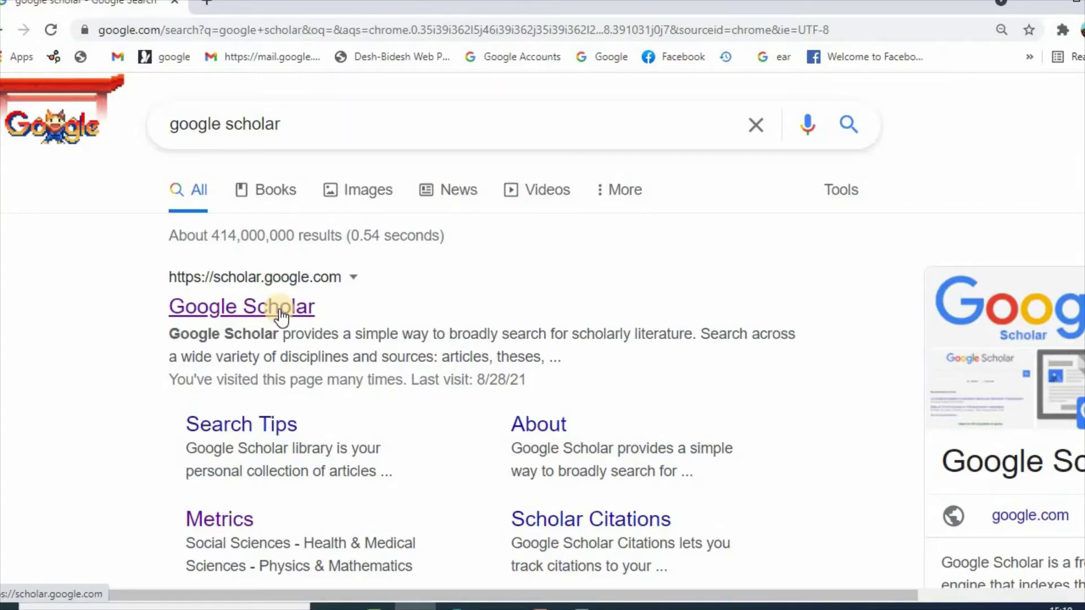
- Open the scholar.google.com result from the Google search for 'google scholar'
click(279, 308)
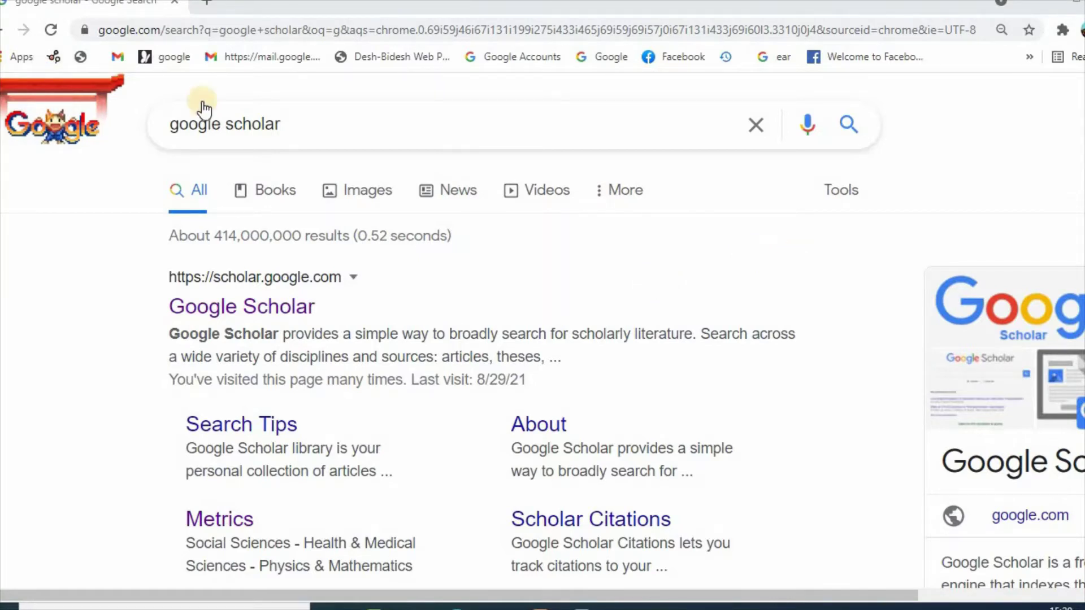
click(269, 307)
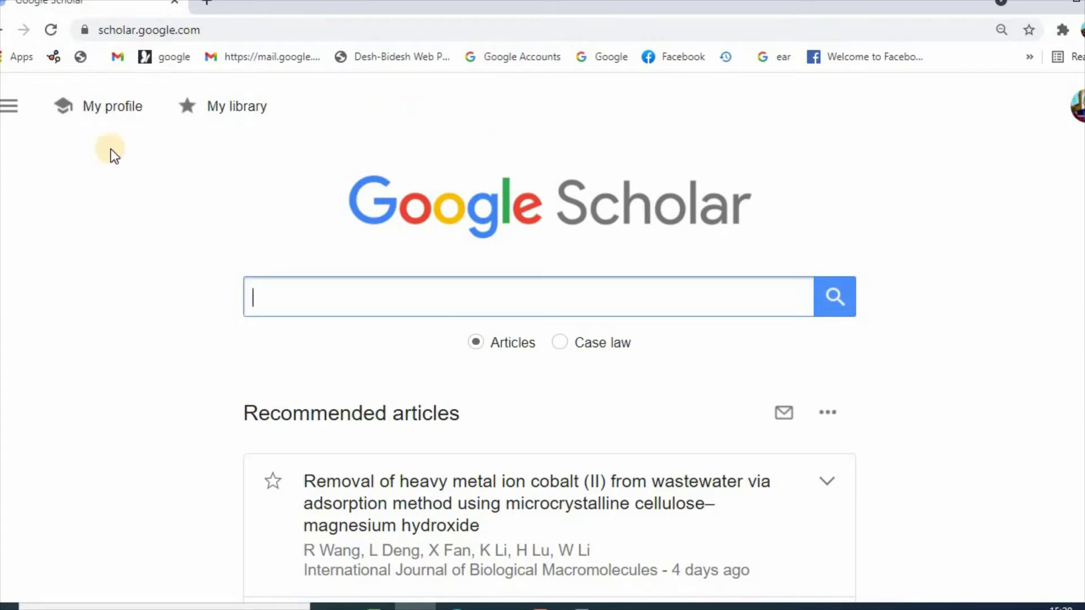
- Go to My profile, then open Scholar Settings from the navigation menu
click(120, 112)
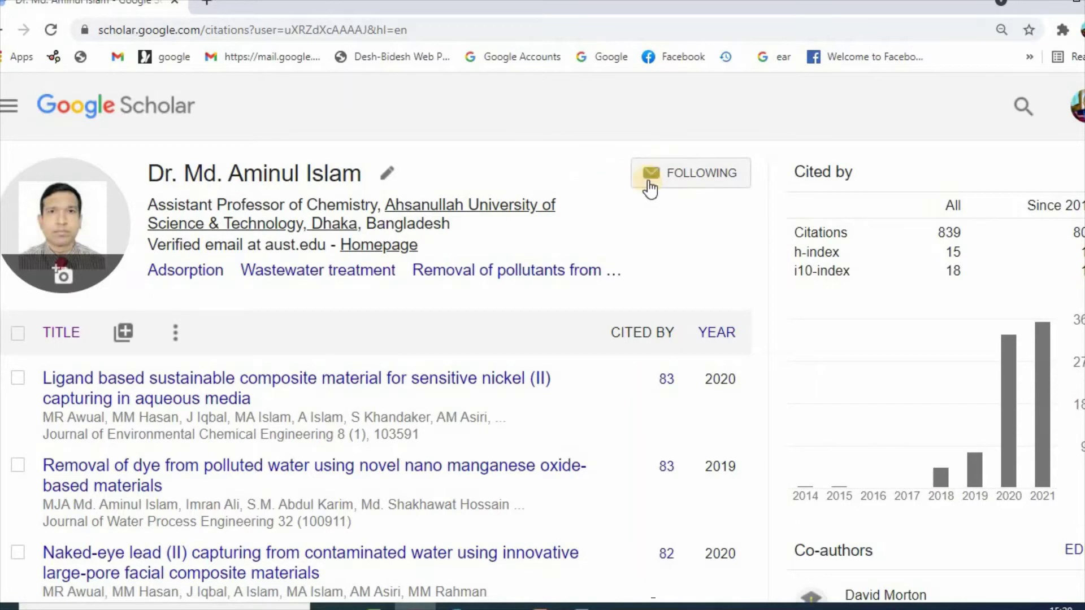
click(11, 107)
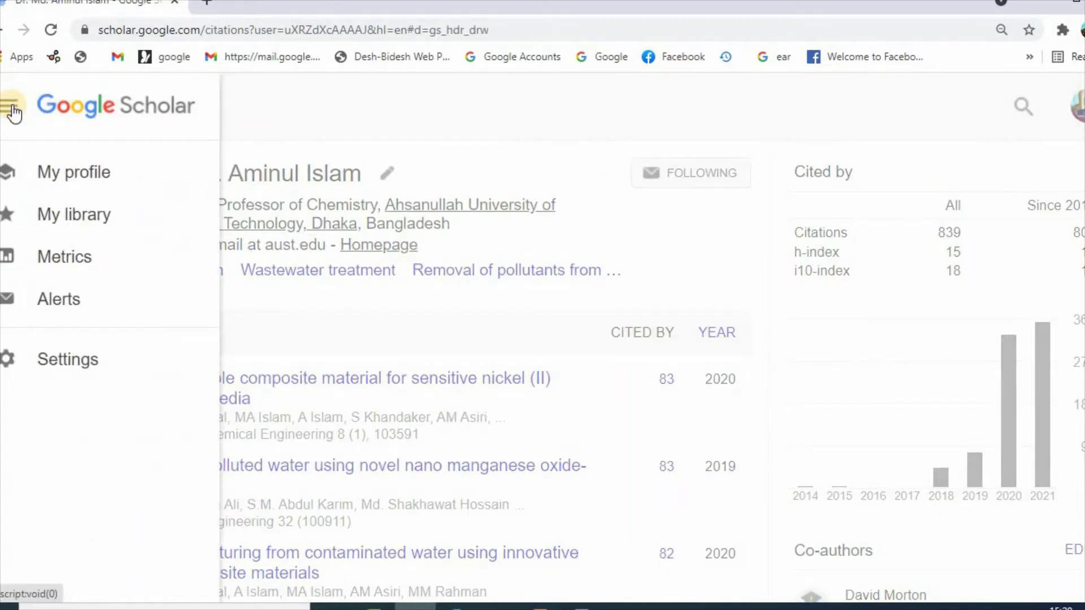
click(64, 366)
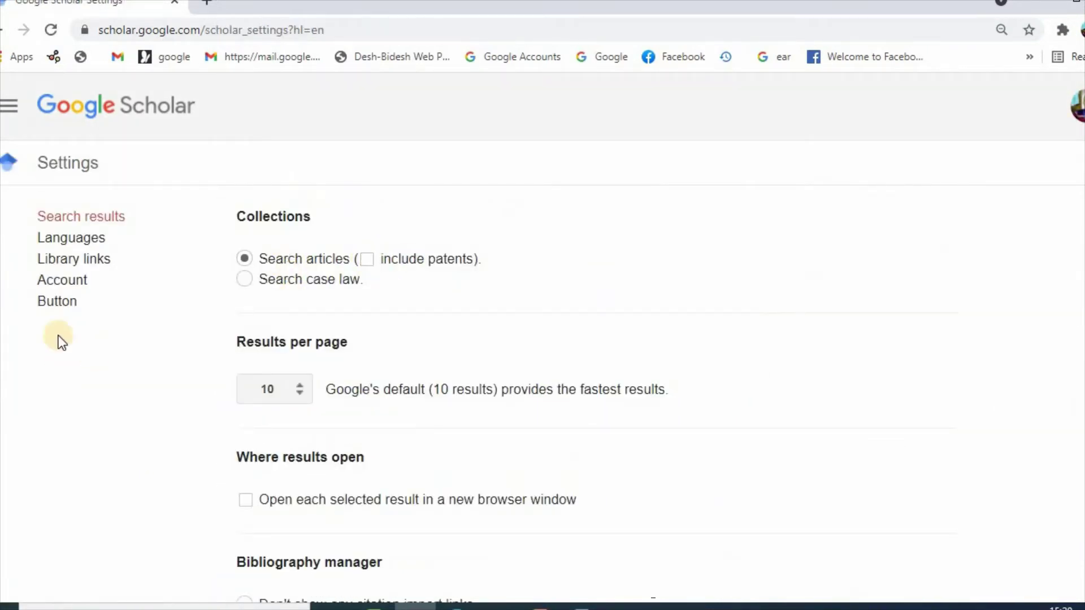
- From the Settings Button section, open the Scholar Button Chrome Web Store listing and start adding it
click(57, 302)
scroll(543, 280, down, 2)
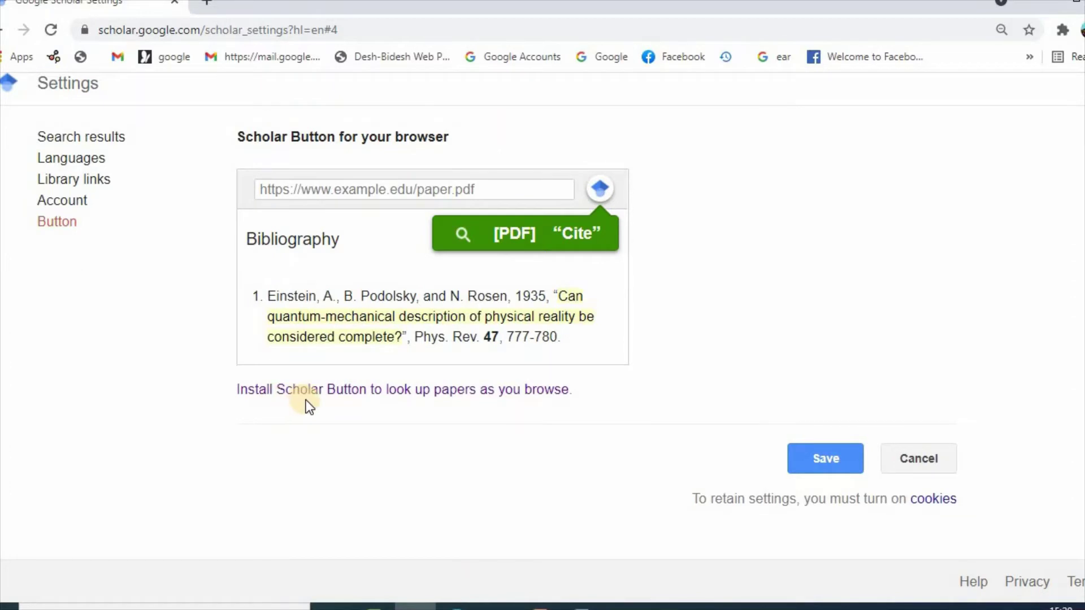
click(398, 400)
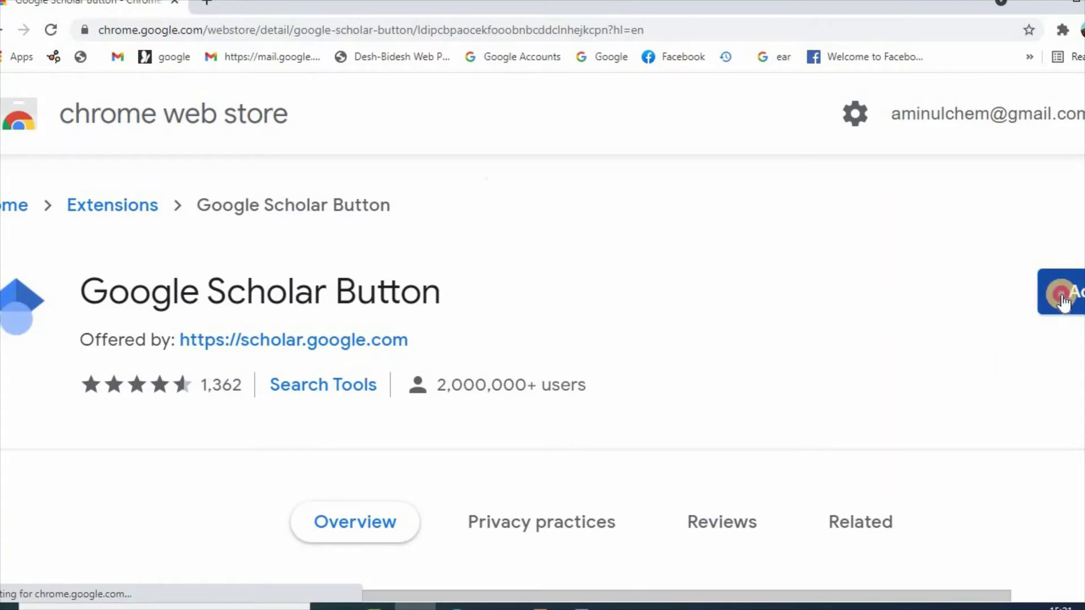
click(1063, 303)
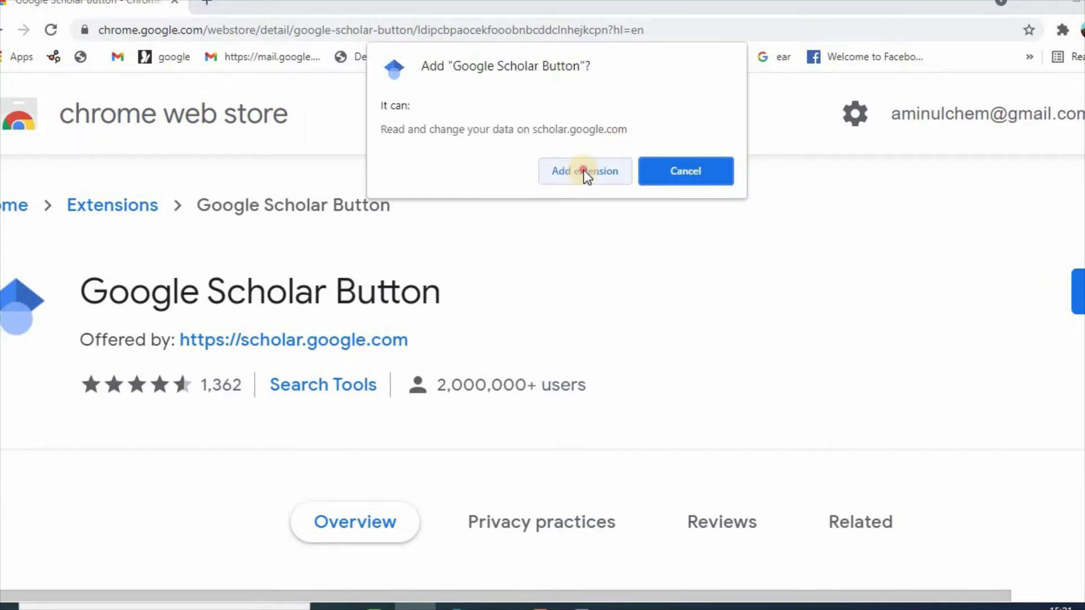
- Confirm adding the Google Scholar Button extension and dismiss the 'has been added' notice
click(584, 171)
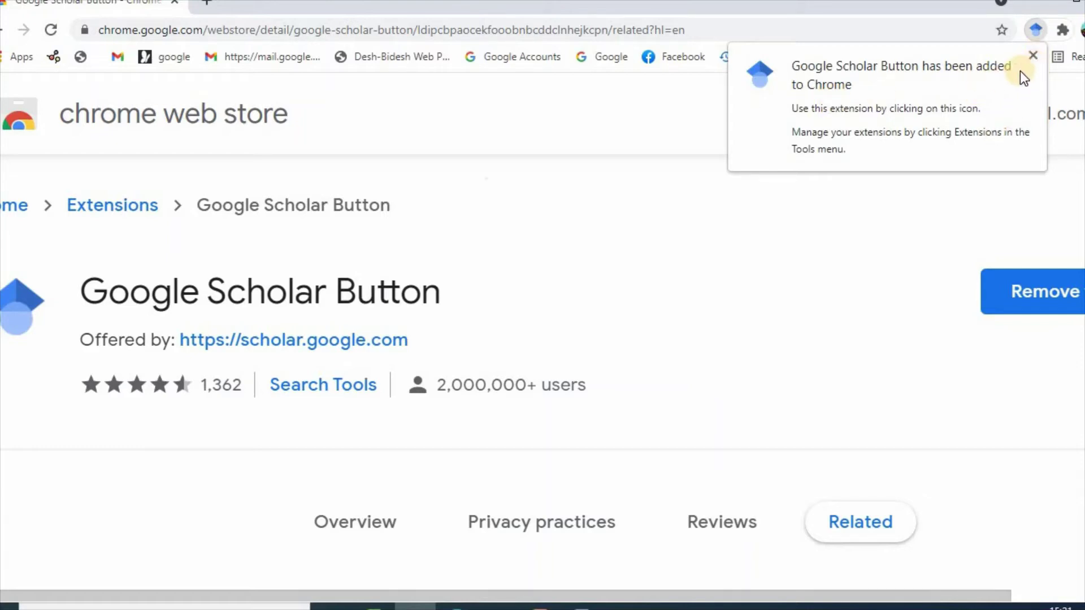
click(1032, 57)
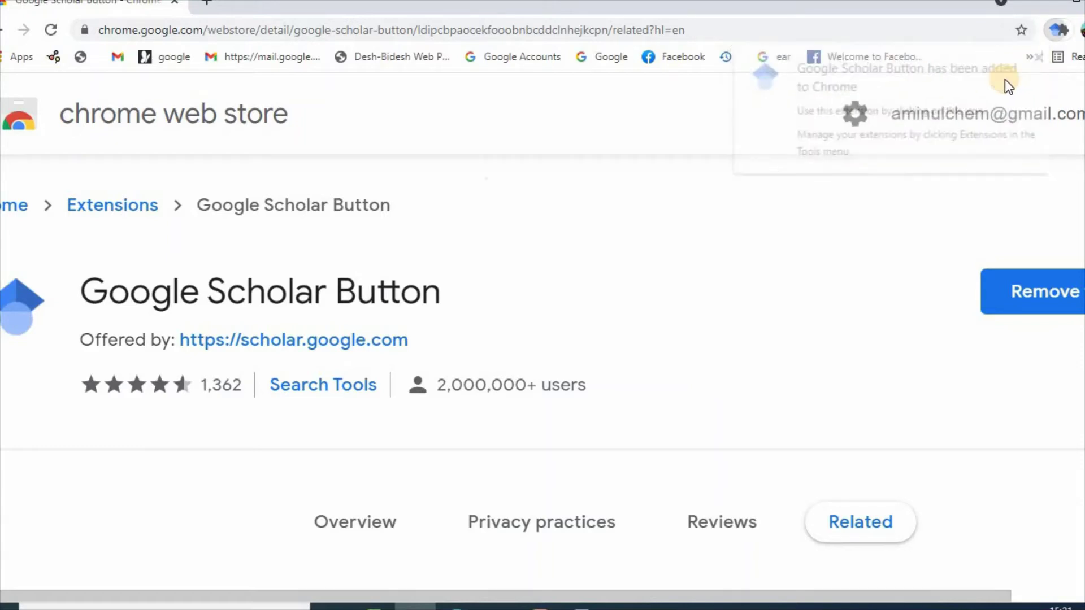
- Search 'Manganese oxides and its application metal ions removal' with the Google Scholar Button extension
click(1062, 31)
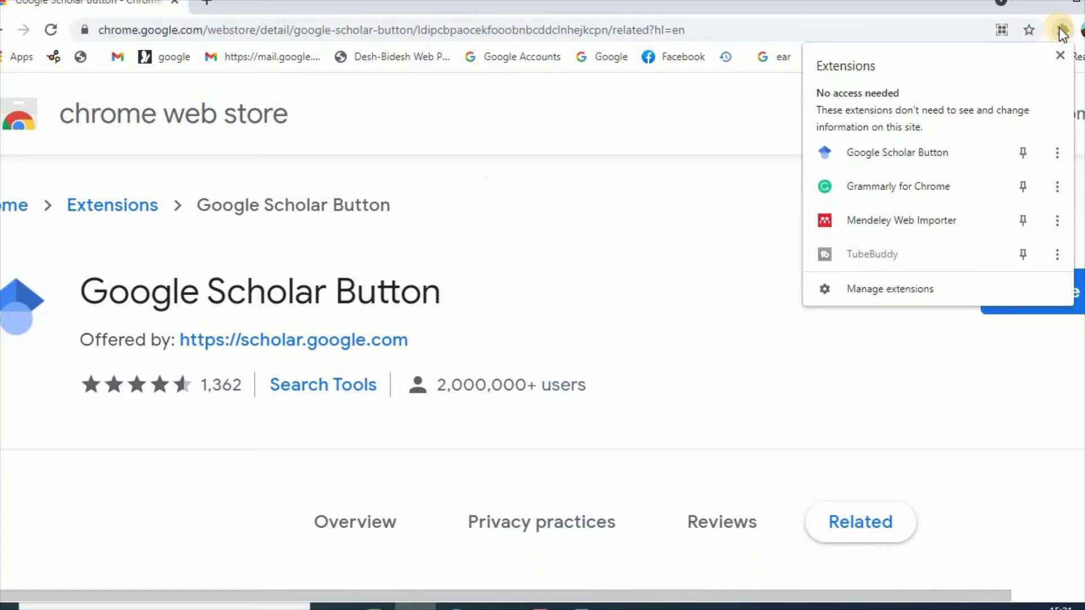
click(907, 155)
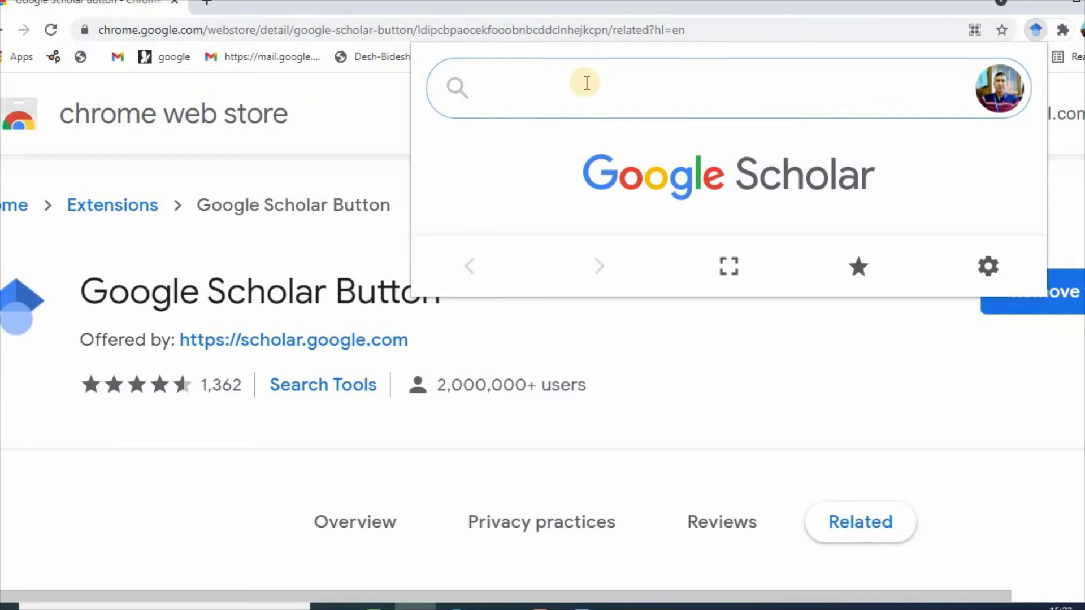
text(Manganese o)
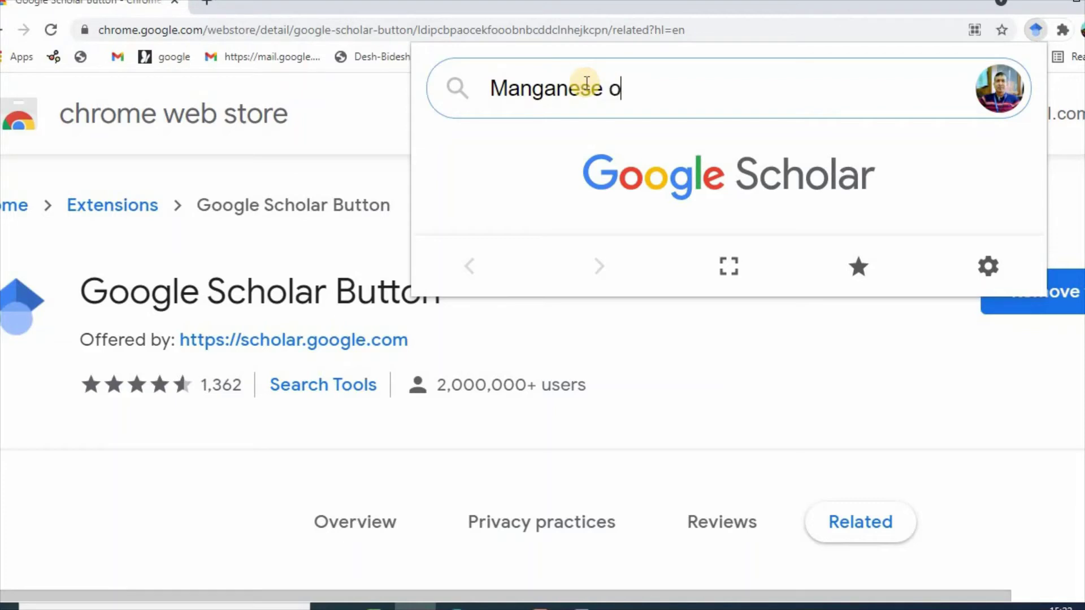
text(xides)
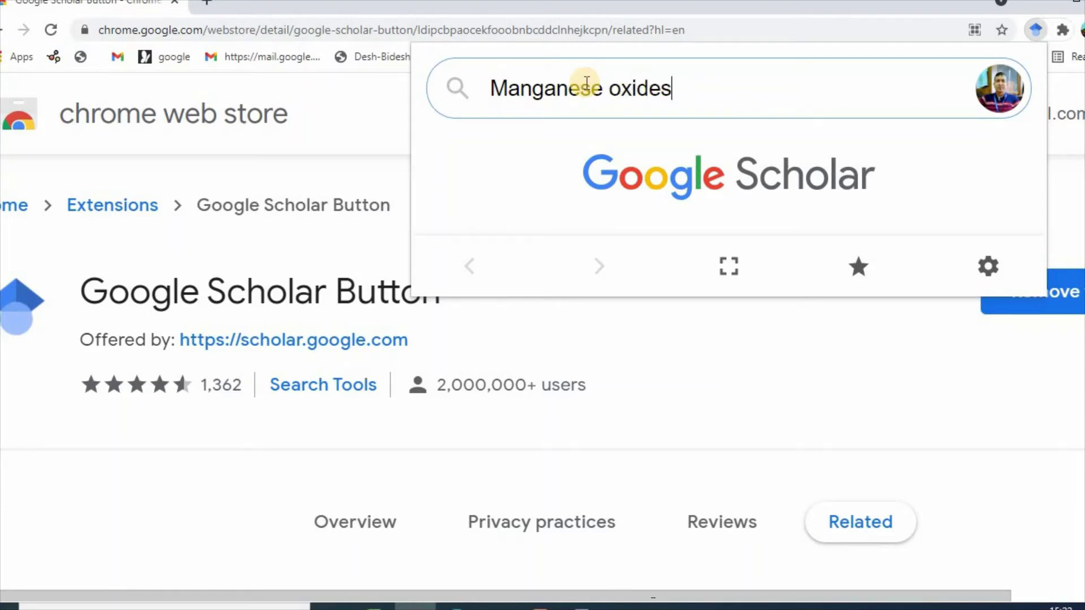
text( and it)
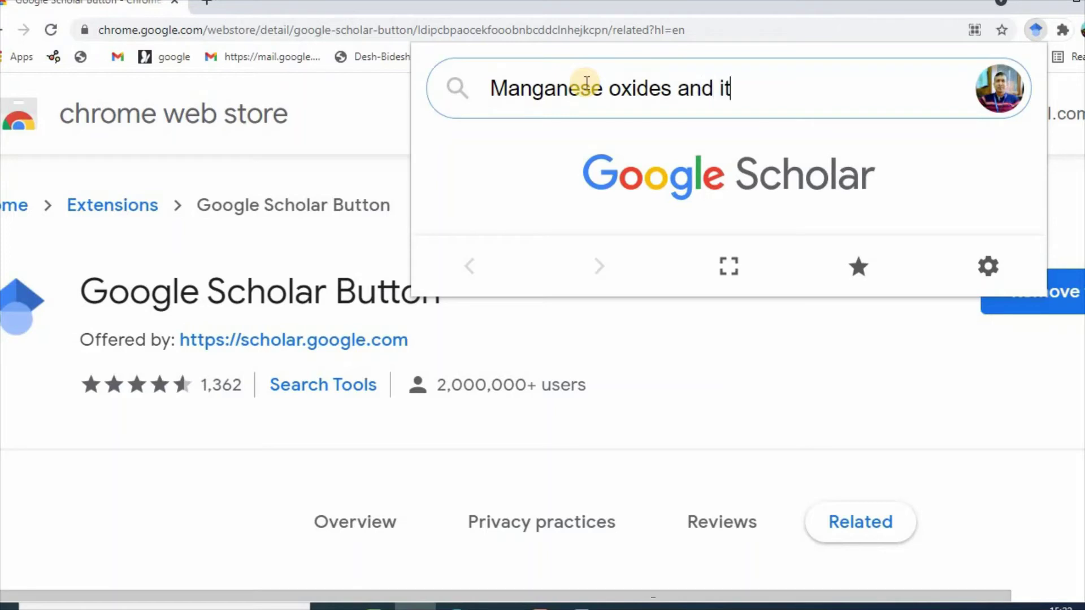
text(s applic)
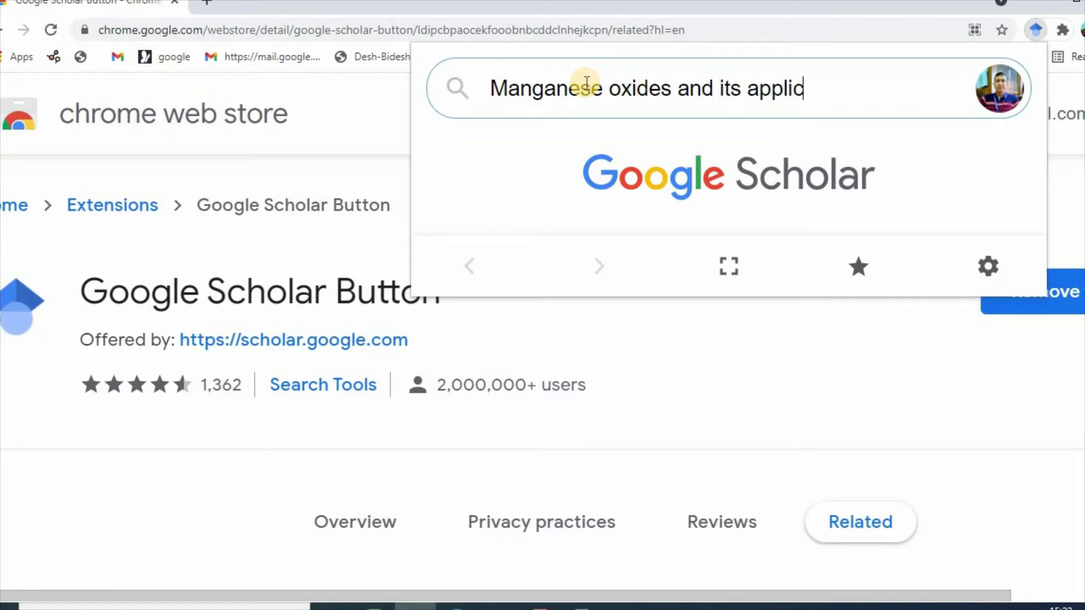
text(ation met)
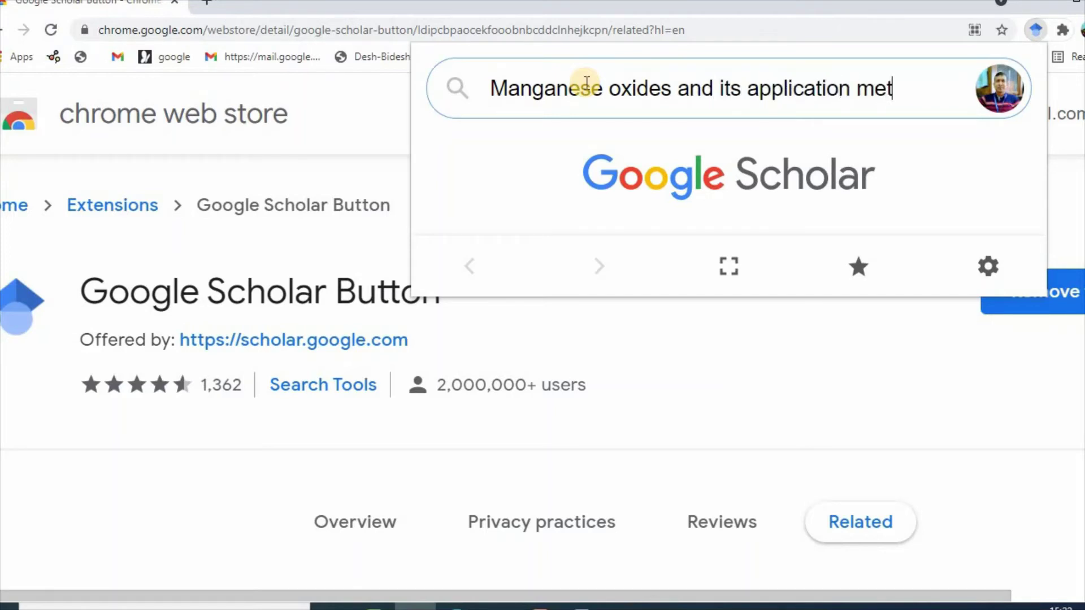
text(al ions removal)
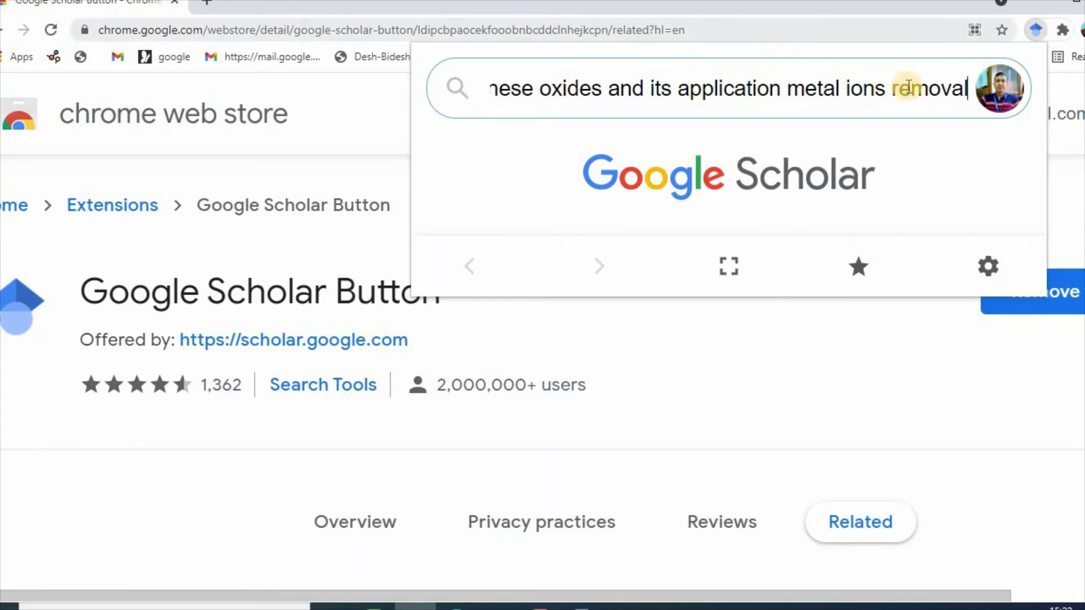
key(Return)
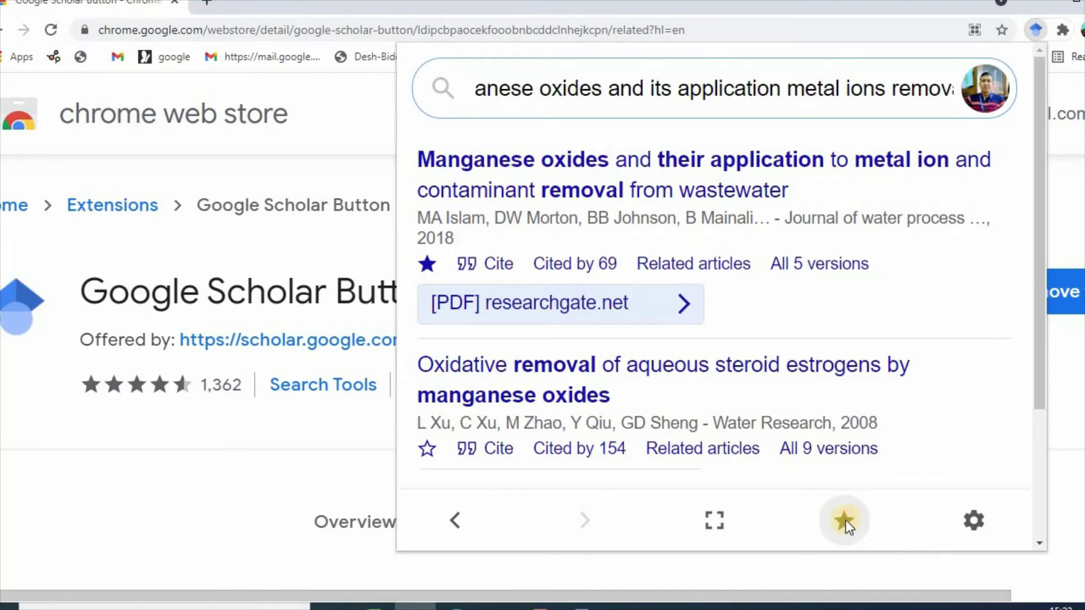
- Star the wastewater removal and steroid estrogens papers, then show the steroid paper's citation formats
click(427, 268)
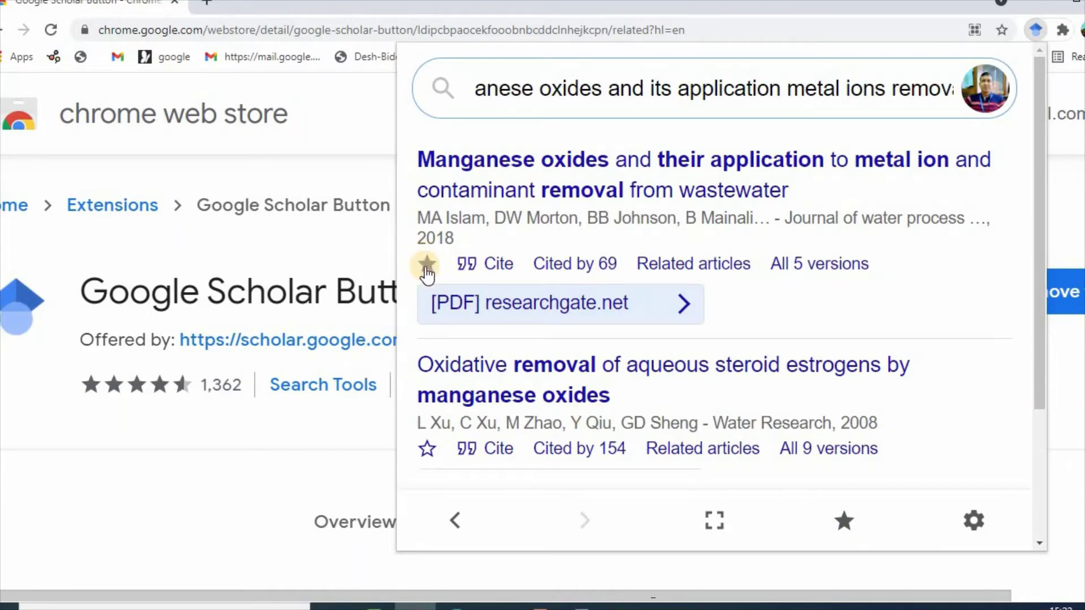
click(428, 267)
click(429, 266)
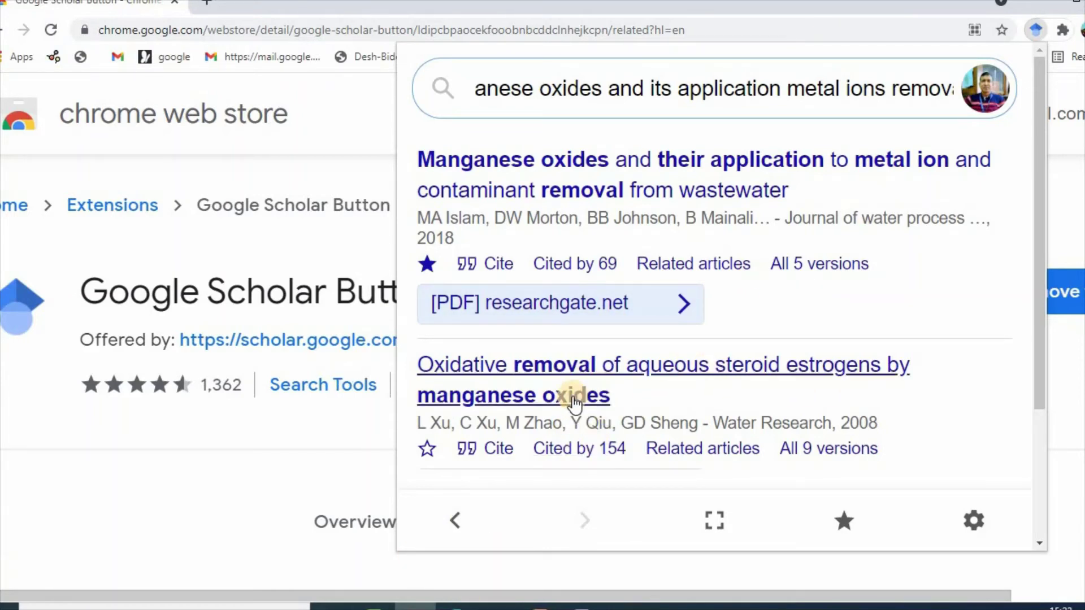
click(428, 451)
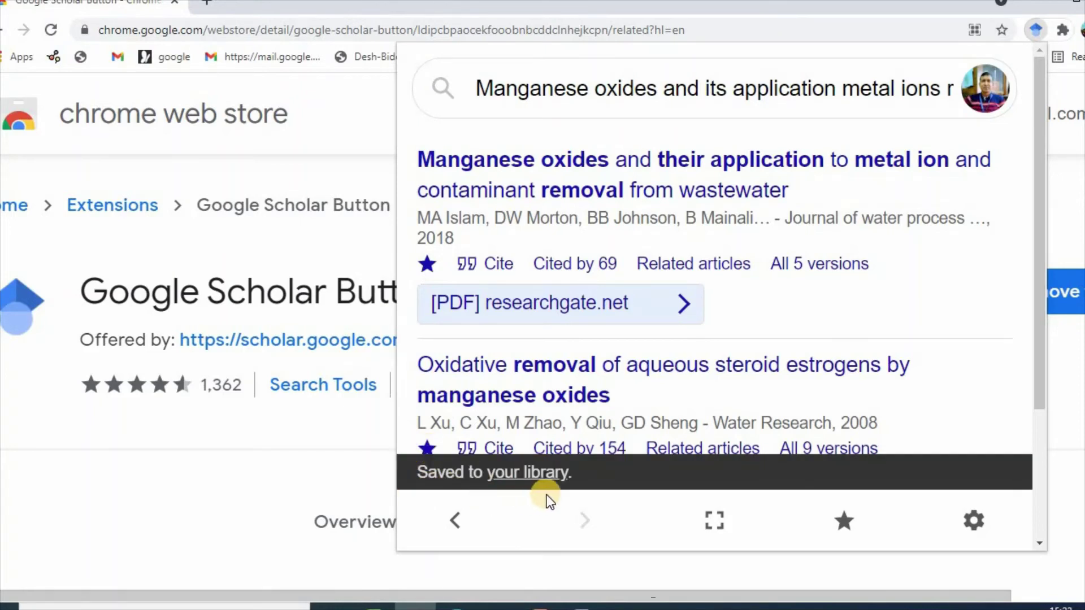
click(472, 452)
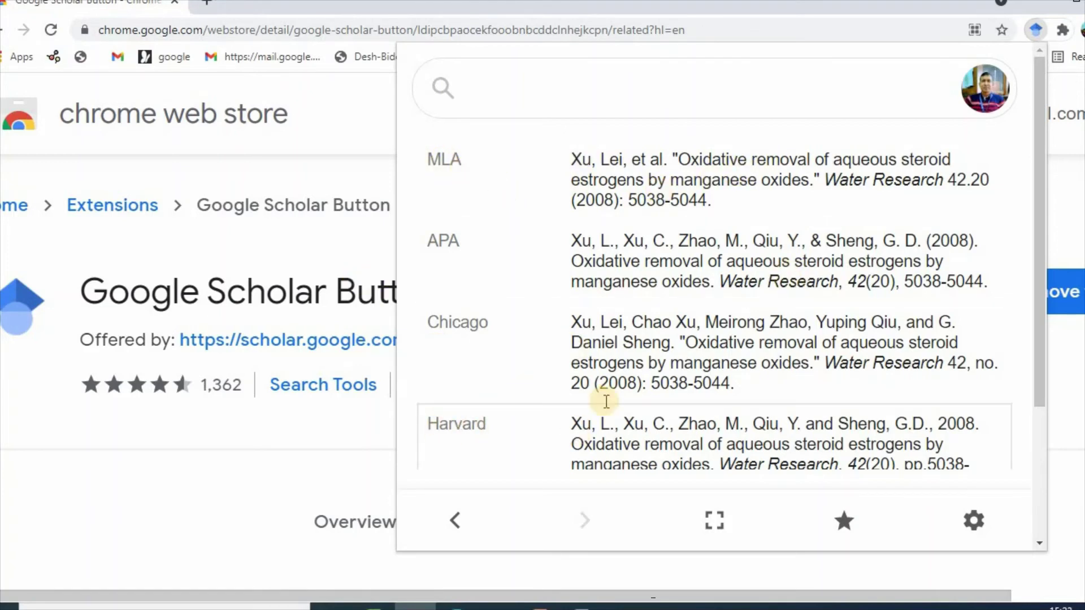
- Select the steroid estrogens paper's APA citation, then return to the search results list
click(733, 267)
scroll(808, 316, down, 3)
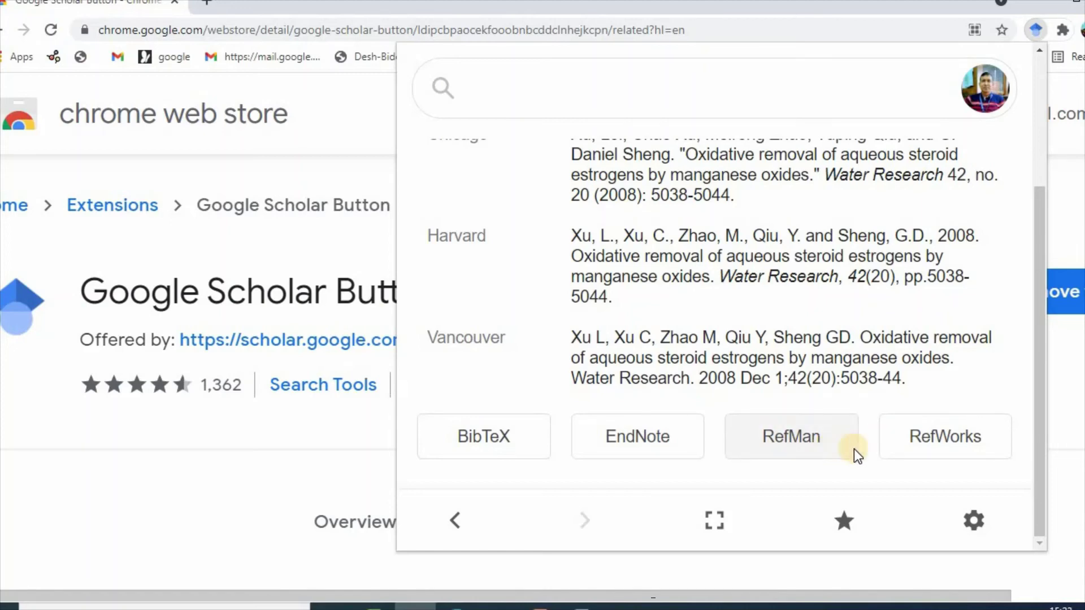
scroll(853, 452, up, 4)
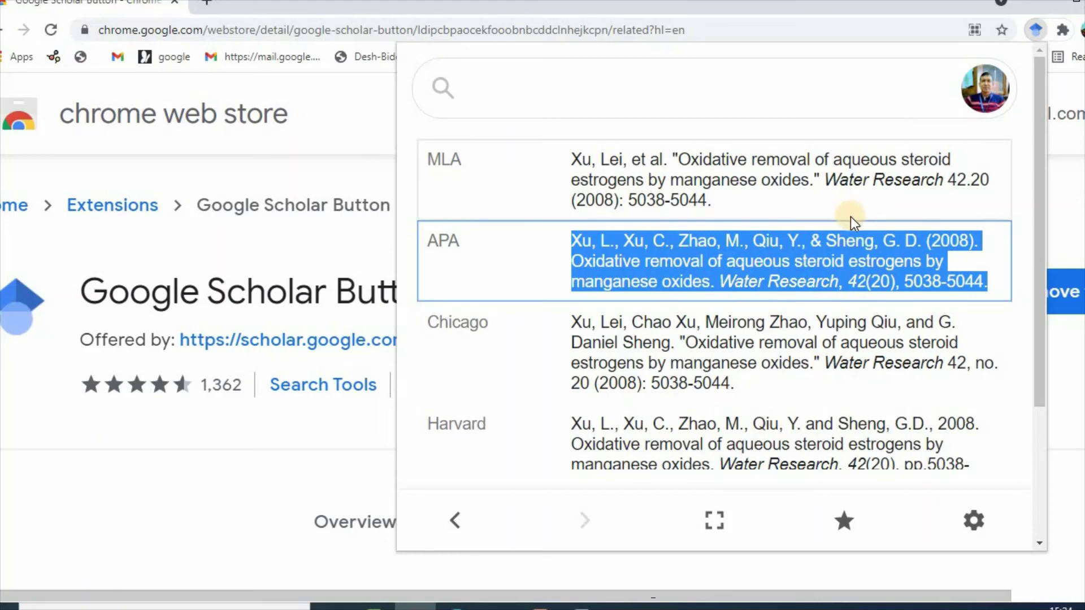
click(456, 520)
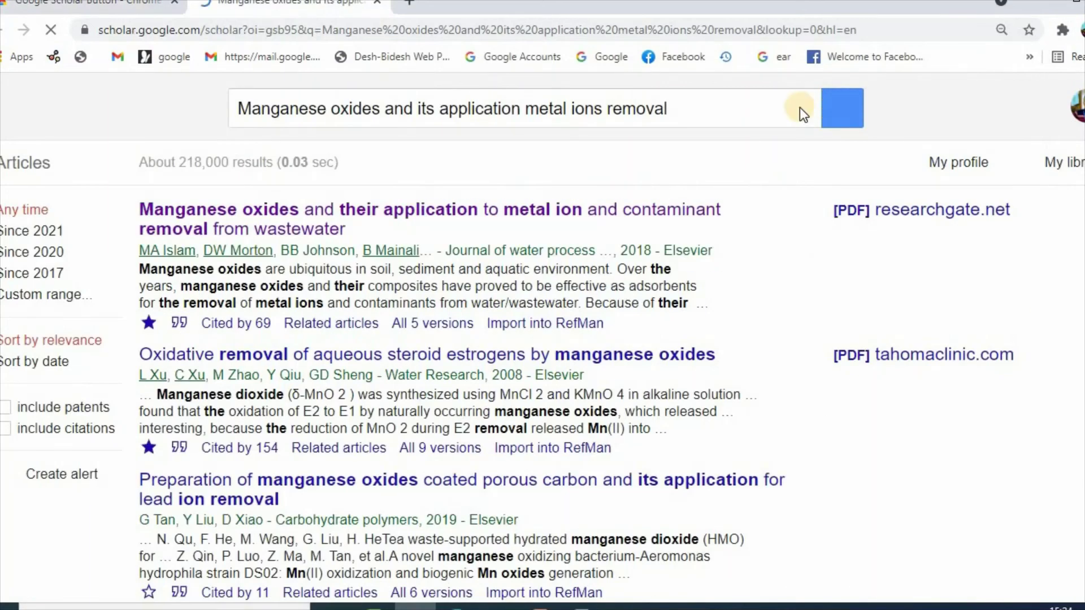
- On the full Scholar results page, star the first wastewater removal paper to save it
scroll(842, 118, down, 10)
scroll(842, 117, up, 10)
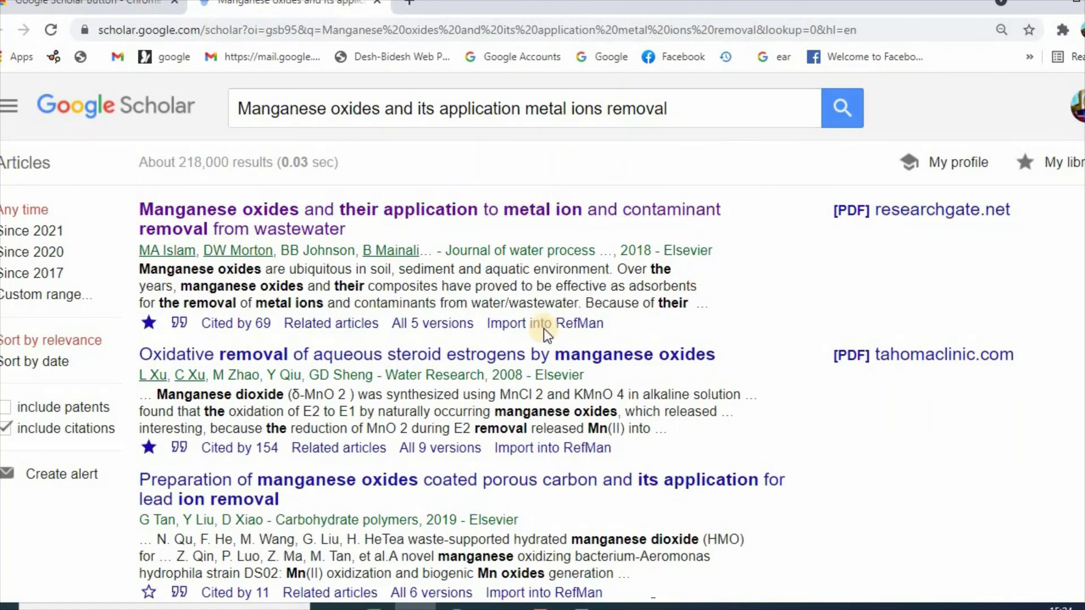
scroll(399, 226, down, 1)
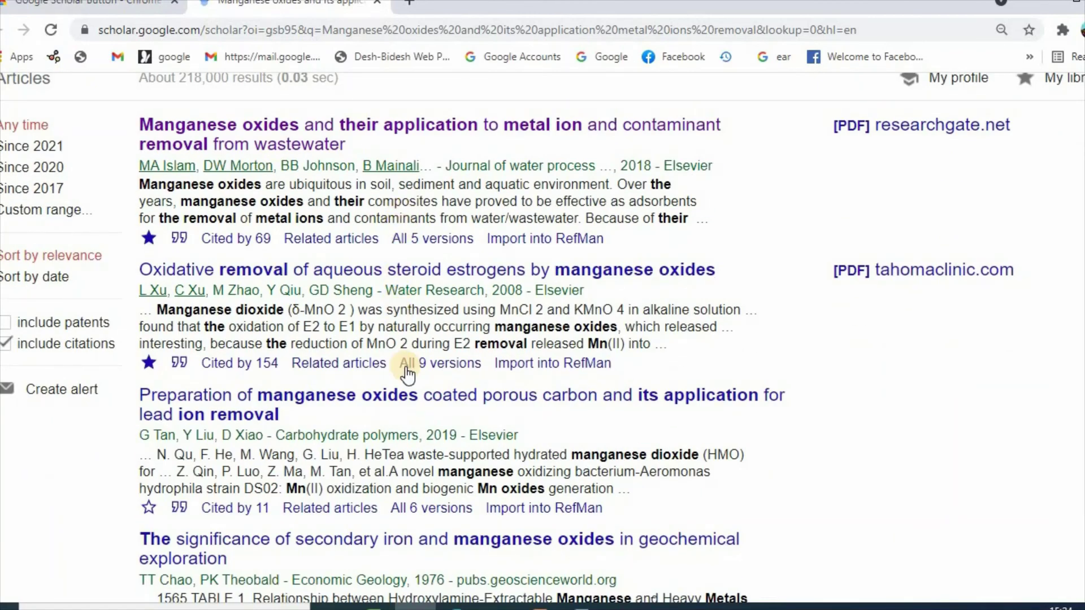
scroll(406, 378, down, 2)
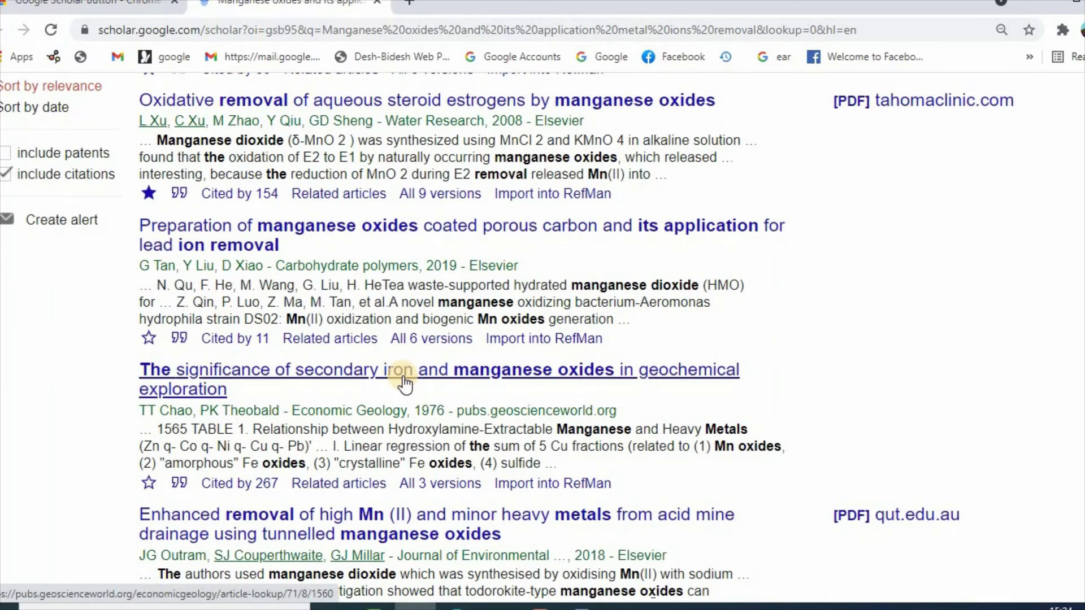
scroll(402, 377, down, 5)
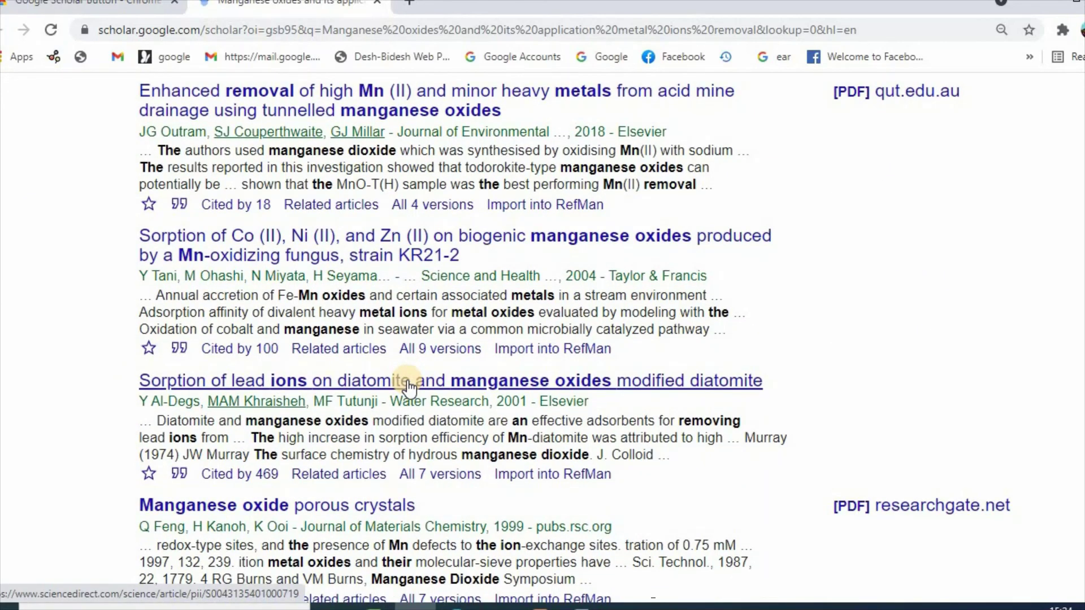
scroll(405, 386, up, 10)
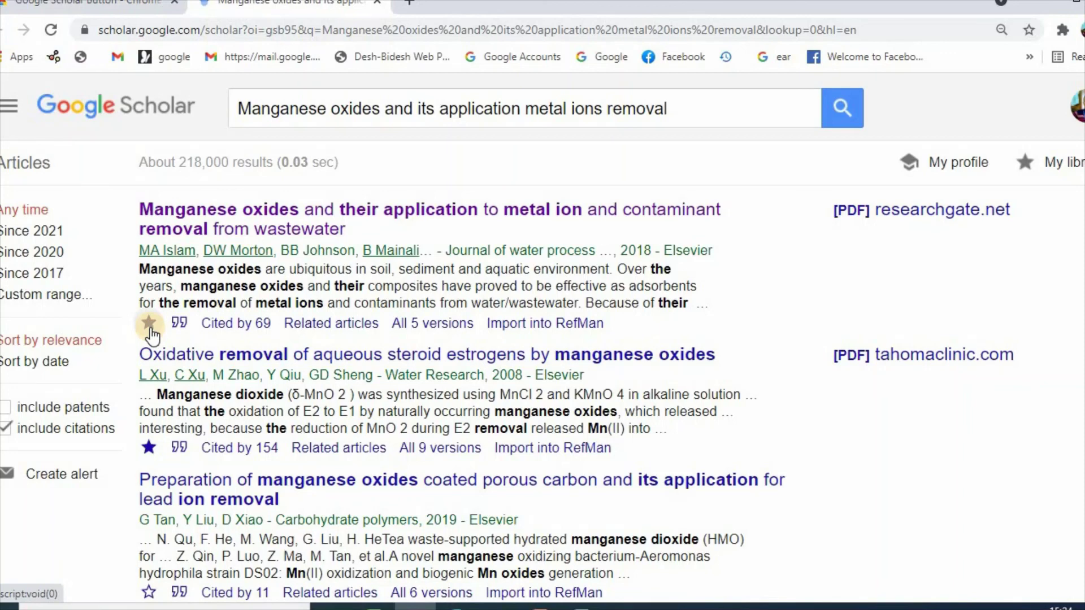
click(150, 326)
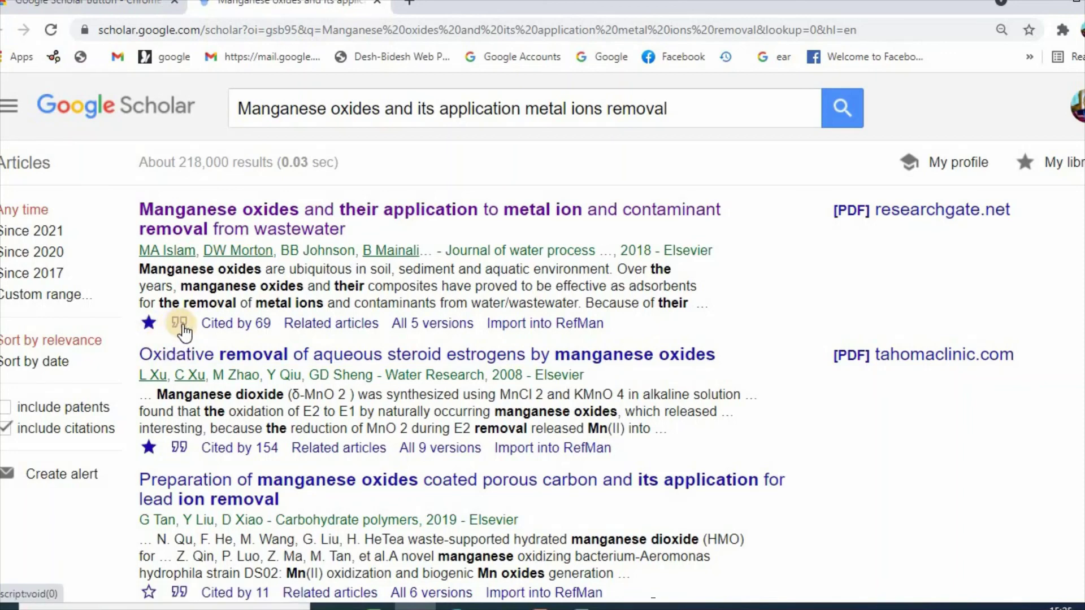